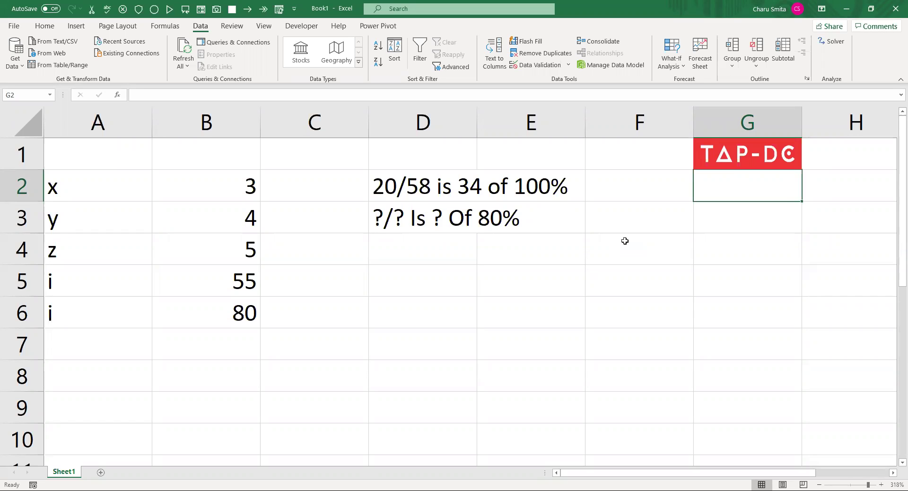
Review the example sentences in column D and the x, y, z, i labels
{"action": "left_click_drag", "start_coordinate": [410, 195], "coordinate": [410, 215]}
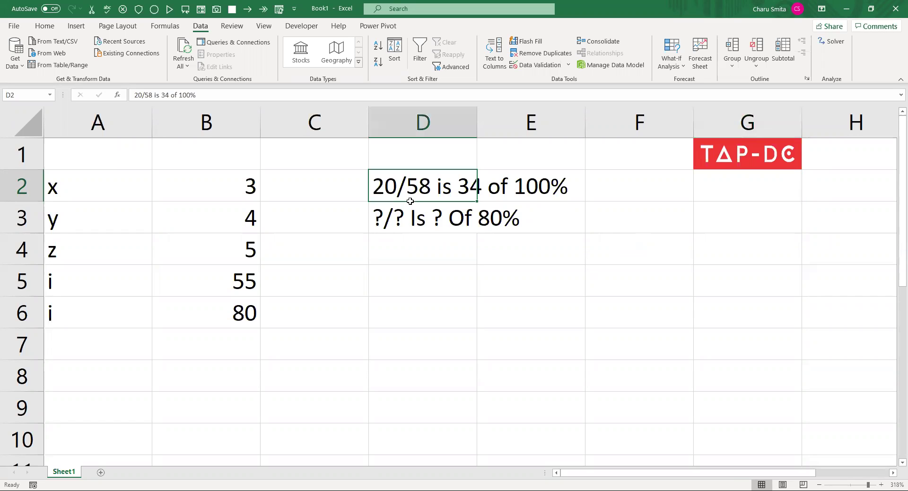
{"action": "left_click", "coordinate": [416, 251]}
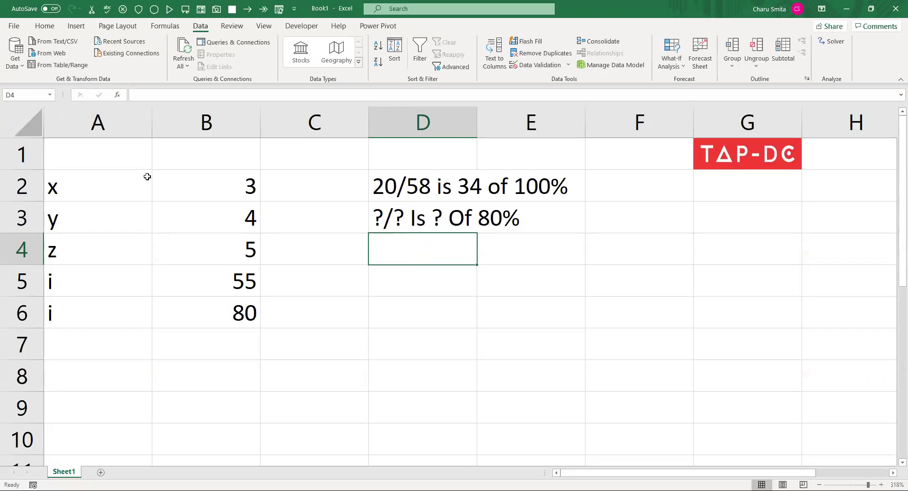
{"action": "left_click_drag", "start_coordinate": [110, 175], "coordinate": [100, 285]}
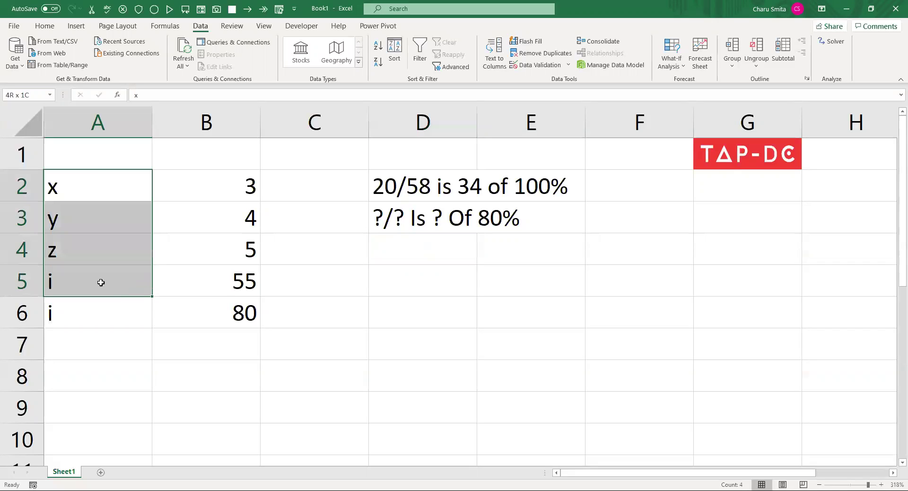
{"action": "left_click", "coordinate": [352, 285]}
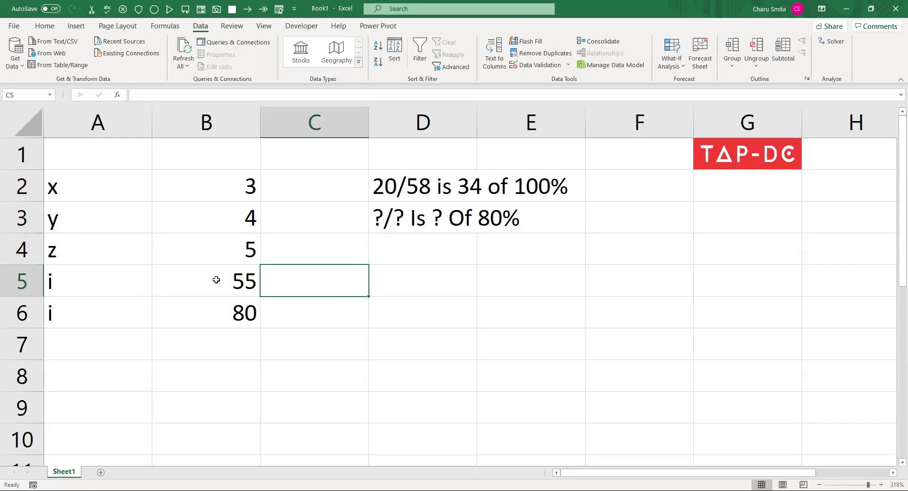
Change the repeated i label in A6 to a, then select D5
{"action": "left_click", "coordinate": [91, 315]}
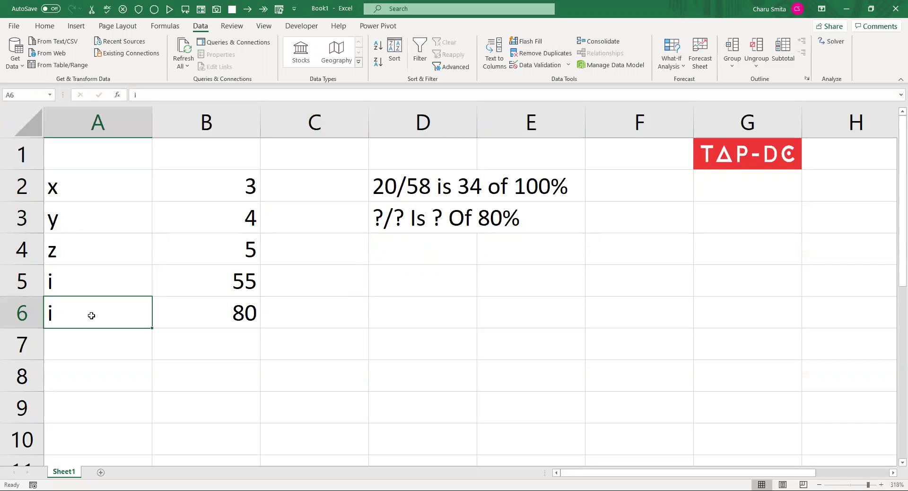
{"action": "type", "text": "a"}
{"action": "key", "text": "Up"}
{"action": "key", "text": "Up"}
{"action": "key", "text": "Up"}
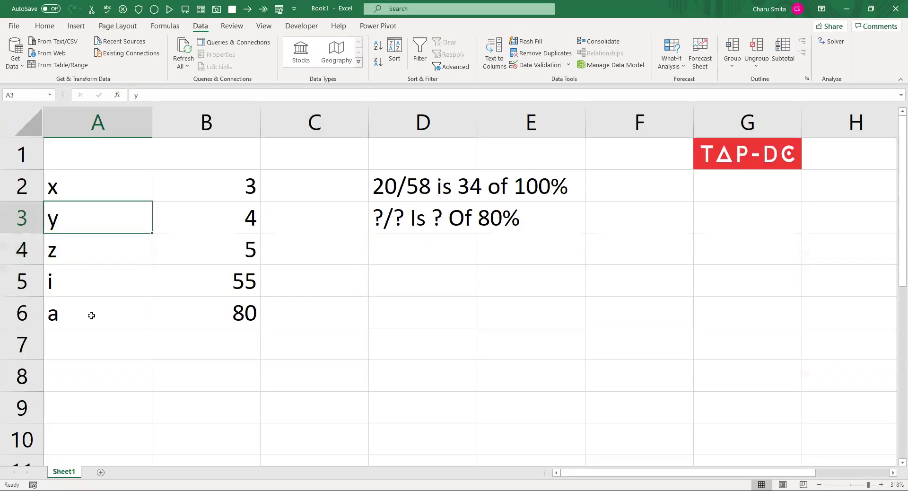
{"action": "key", "text": "Up"}
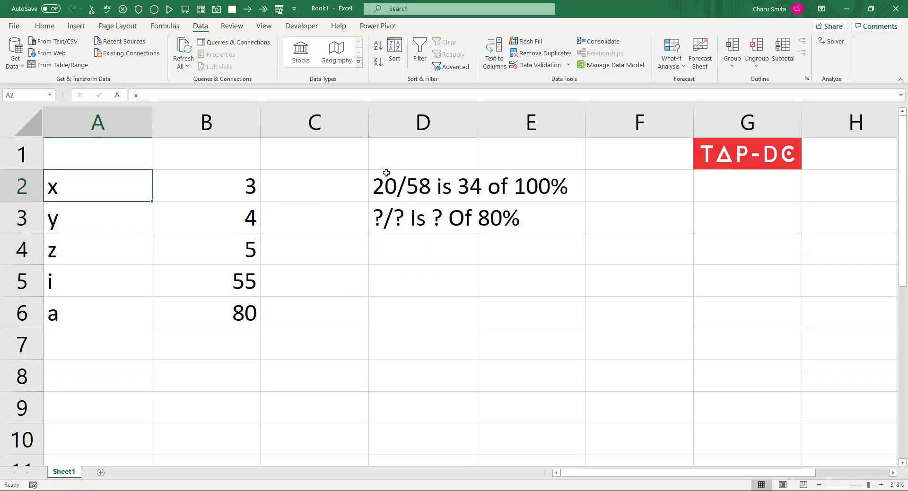
{"action": "left_click", "coordinate": [387, 174]}
{"action": "left_click", "coordinate": [437, 269]}
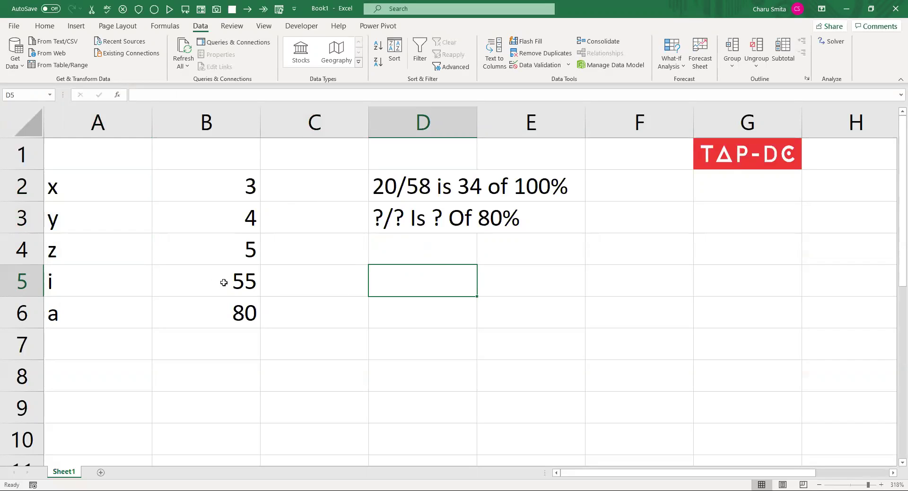
Inspect the D2:E2 example sentence and B5's i formula, leaving the formula unchanged
{"action": "left_click", "coordinate": [398, 191]}
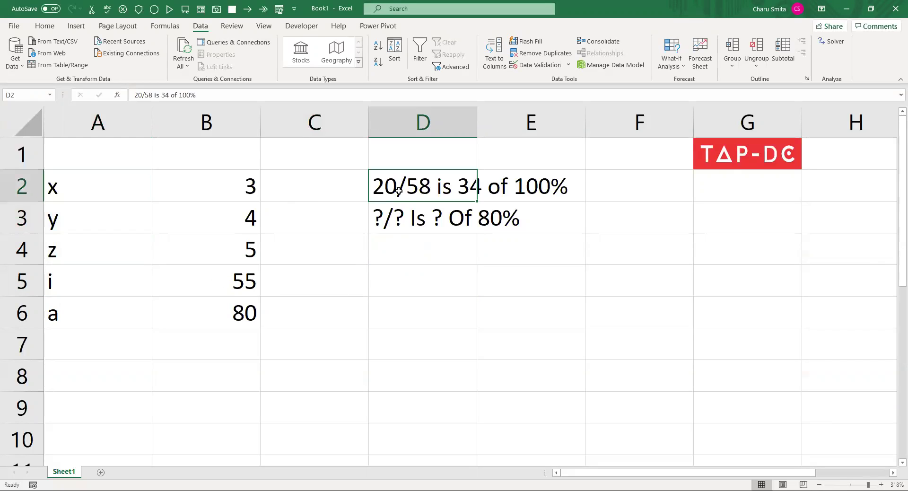
{"action": "left_click_drag", "start_coordinate": [398, 191], "coordinate": [522, 186]}
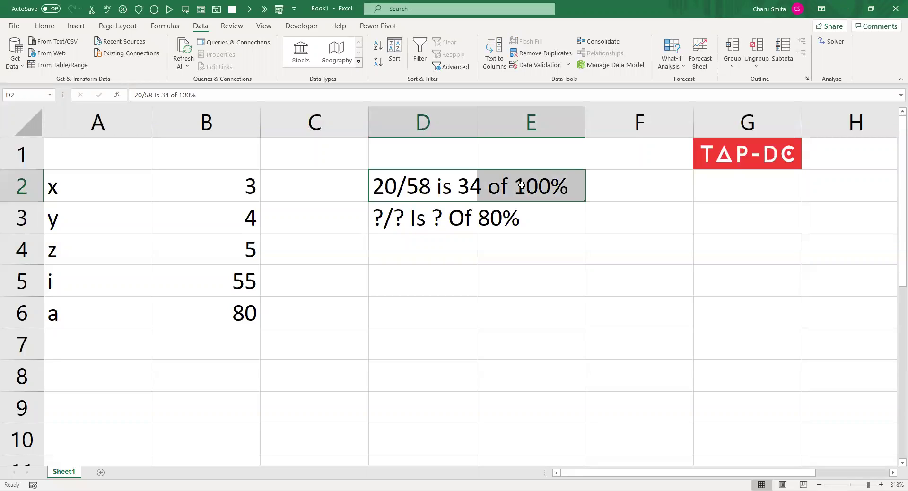
{"action": "left_click", "coordinate": [246, 279]}
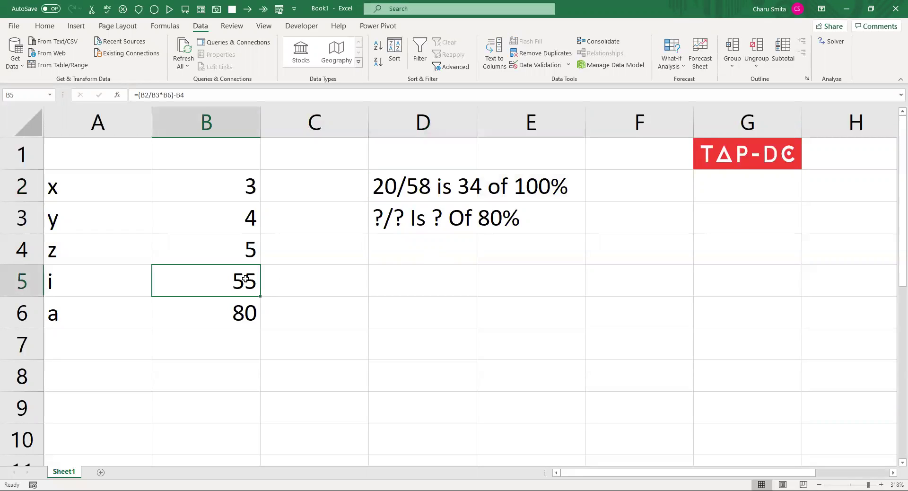
{"action": "triple_click", "coordinate": [195, 94]}
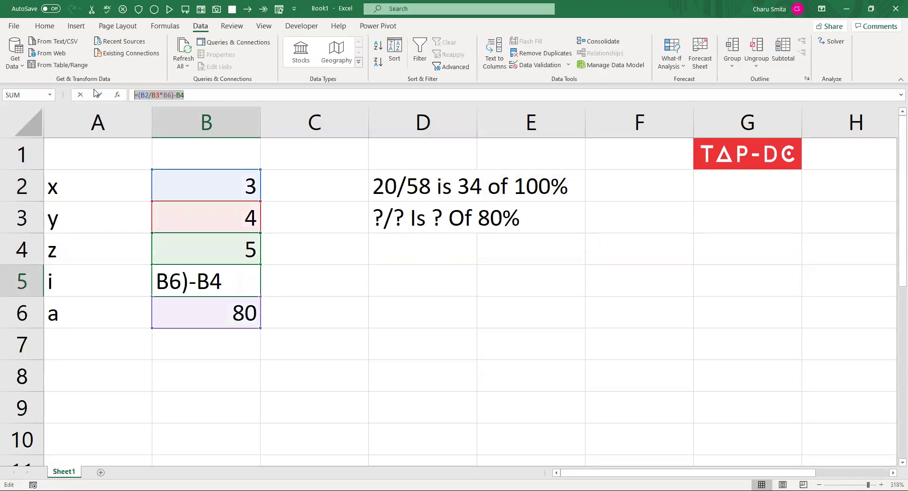
{"action": "type", "text": "="}
{"action": "left_click", "coordinate": [404, 257]}
{"action": "key", "text": "Escape"}
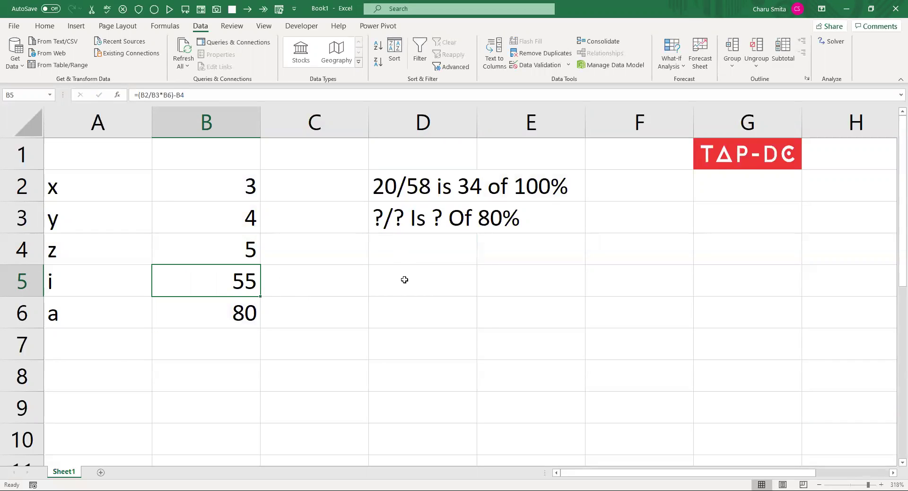
Paste the i formula =(B2/B3*B6)-B4 into D5 and verify it with Show Formulas
{"action": "left_click", "coordinate": [405, 280]}
{"action": "key", "text": "ctrl+v"}
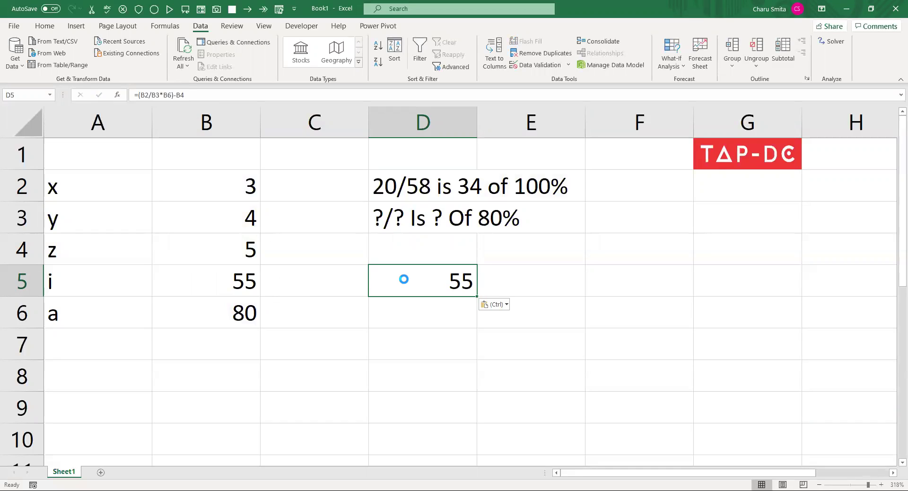
{"action": "key", "text": "ctrl+grave"}
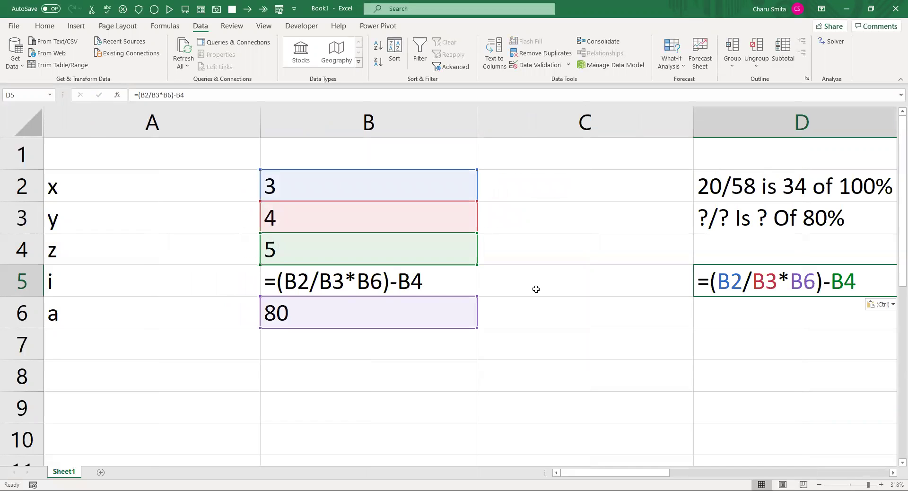
{"action": "left_click", "coordinate": [536, 289]}
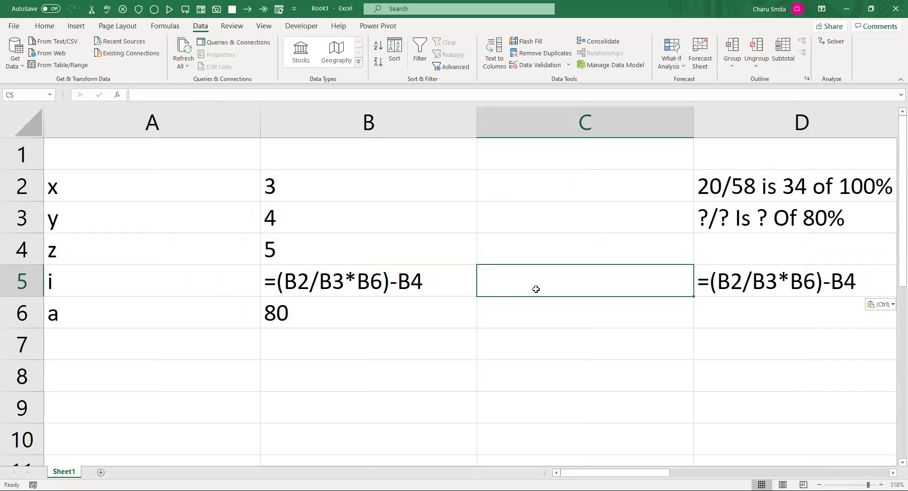
{"action": "key", "text": "Left"}
{"action": "key", "text": "Left"}
{"action": "key", "text": "Right"}
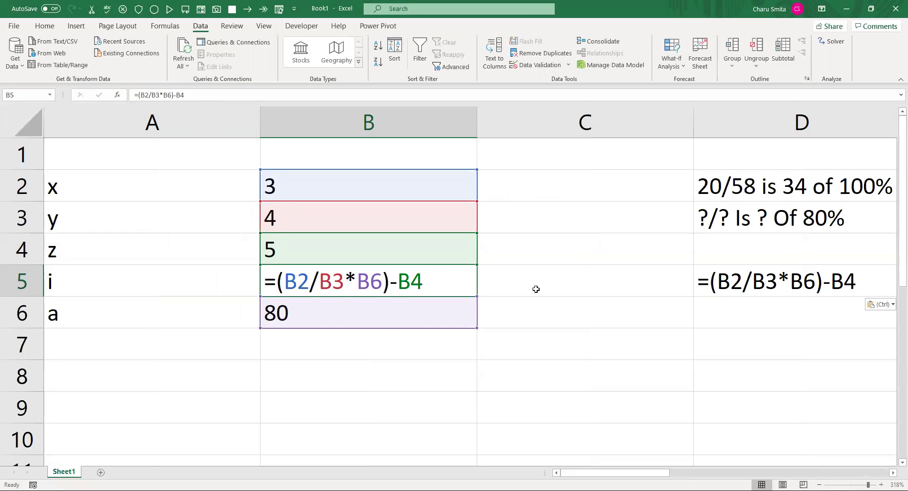
{"action": "key", "text": "ctrl+grave"}
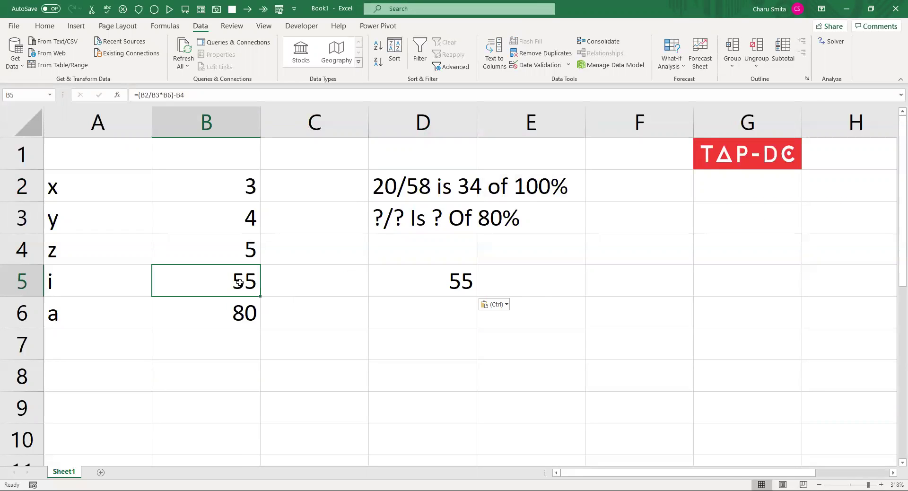
Enter a=100 in B6, x=20 in B2, y=58 in B3 and z=34 in B4, then select B2:B6
{"action": "left_click", "coordinate": [218, 311]}
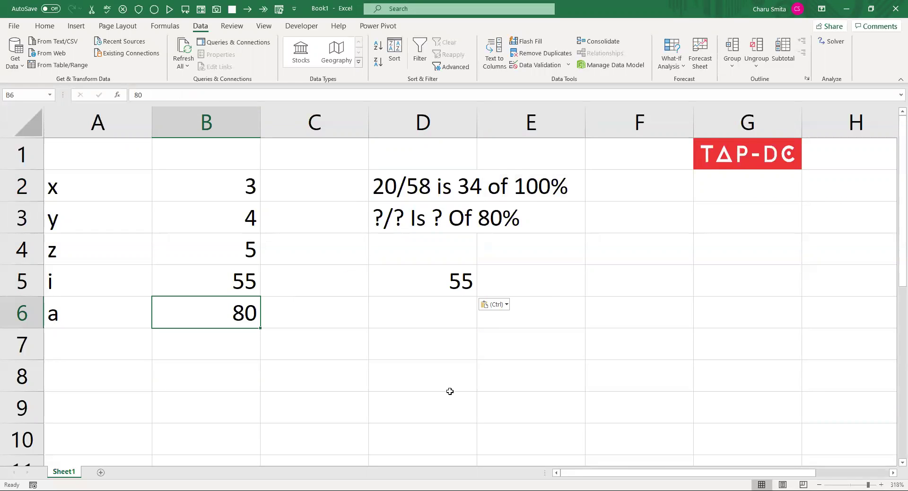
{"action": "type", "text": "10"}
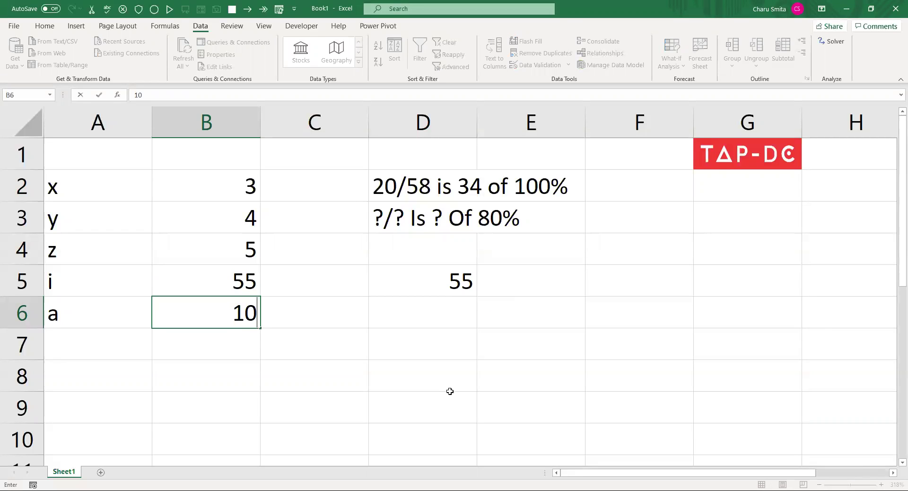
{"action": "type", "text": "0"}
{"action": "key", "text": "Up"}
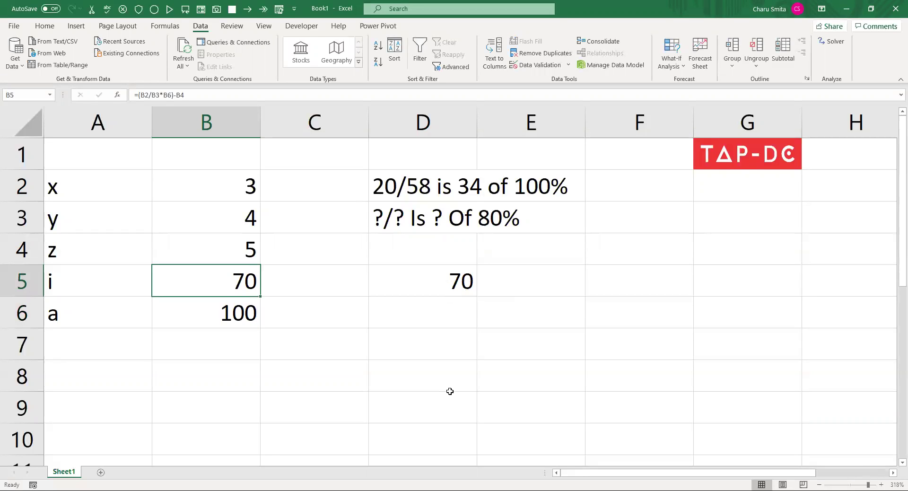
{"action": "key", "text": "Up"}
{"action": "key", "text": "Up"}
{"action": "key", "text": "Up"}
{"action": "type", "text": "20"}
{"action": "key", "text": "ctrl+Return"}
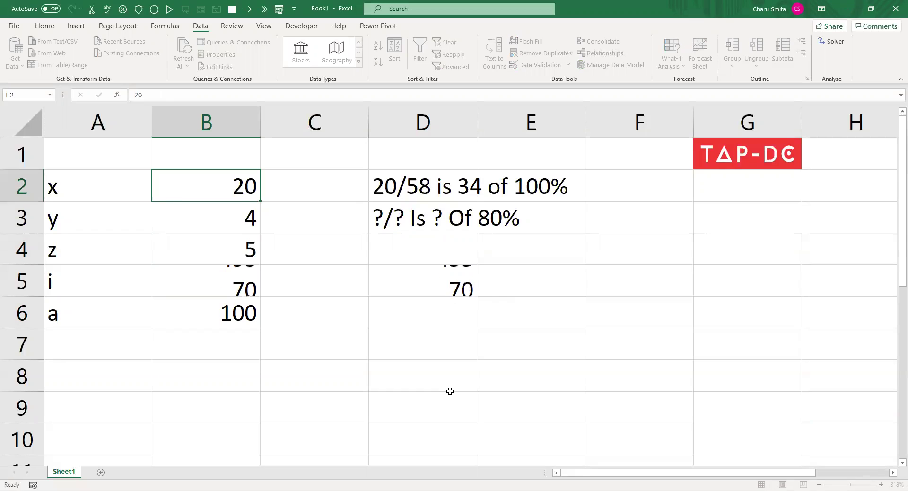
{"action": "key", "text": "Down"}
{"action": "type", "text": "58"}
{"action": "key", "text": "Return"}
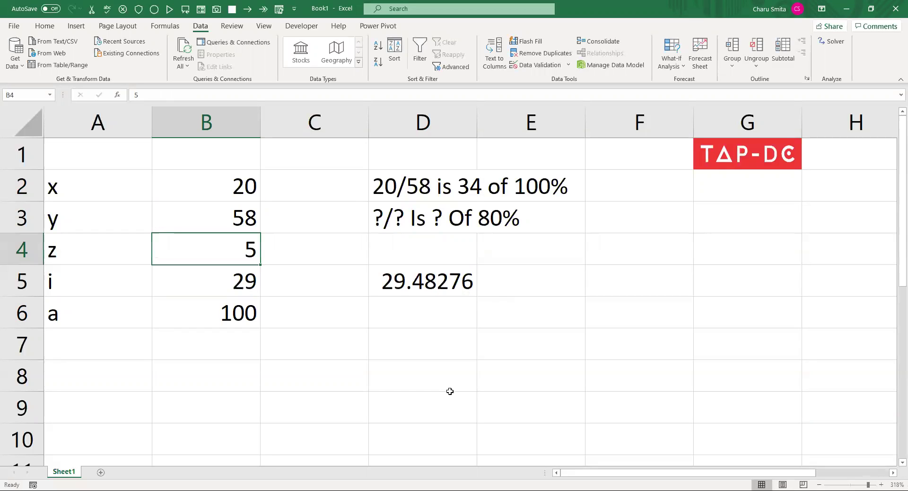
{"action": "type", "text": "34"}
{"action": "key", "text": "Return"}
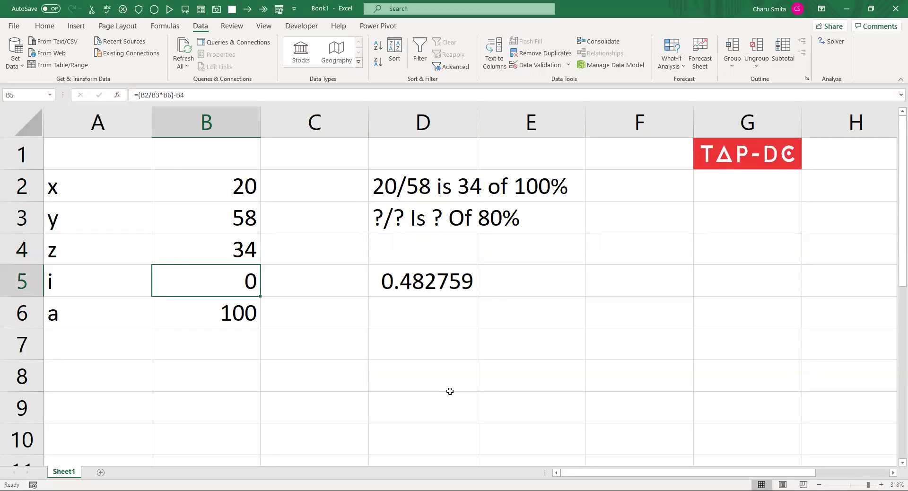
{"action": "key", "text": "Up"}
{"action": "key", "text": "Up"}
{"action": "key", "text": "Up"}
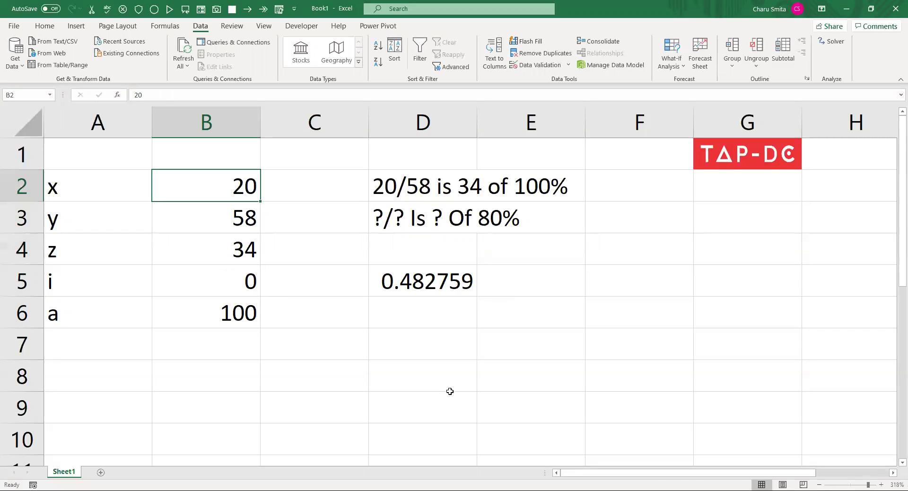
{"action": "key", "text": "shift+Down"}
{"action": "key", "text": "shift+Down"}
{"action": "key", "text": "shift+Down"}
{"action": "key", "text": "shift+Down"}
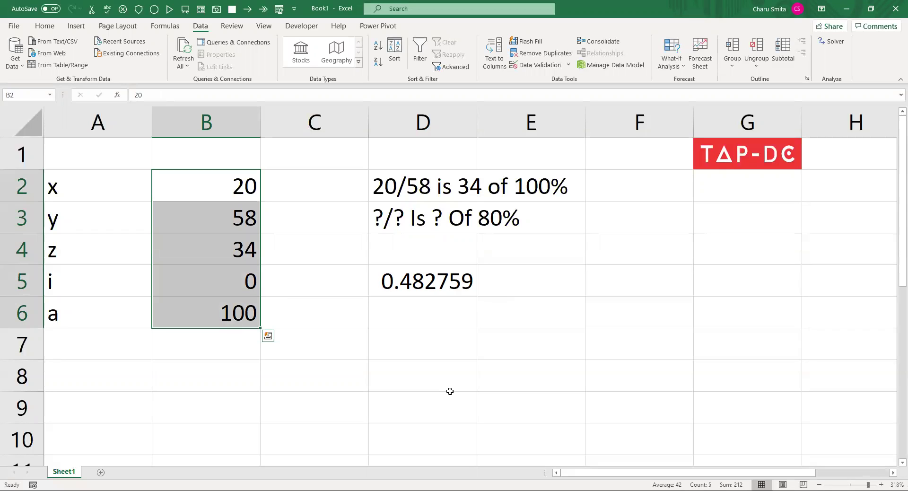
Change a in B6 to 80 and step through B2:B5 to check the recalculated i
{"action": "key", "text": "Up"}
{"action": "key", "text": "Down"}
{"action": "key", "text": "Down"}
{"action": "key", "text": "Down"}
{"action": "key", "text": "Down"}
{"action": "key", "text": "Down"}
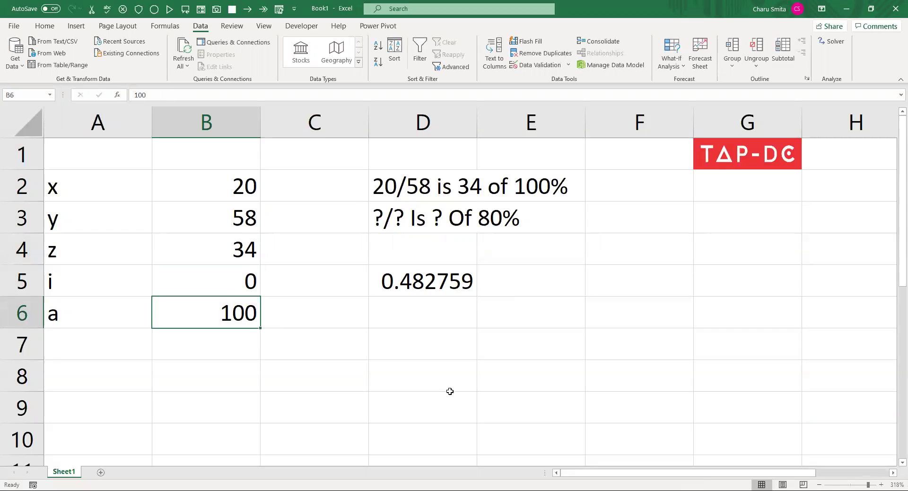
{"action": "type", "text": "80"}
{"action": "key", "text": "Up"}
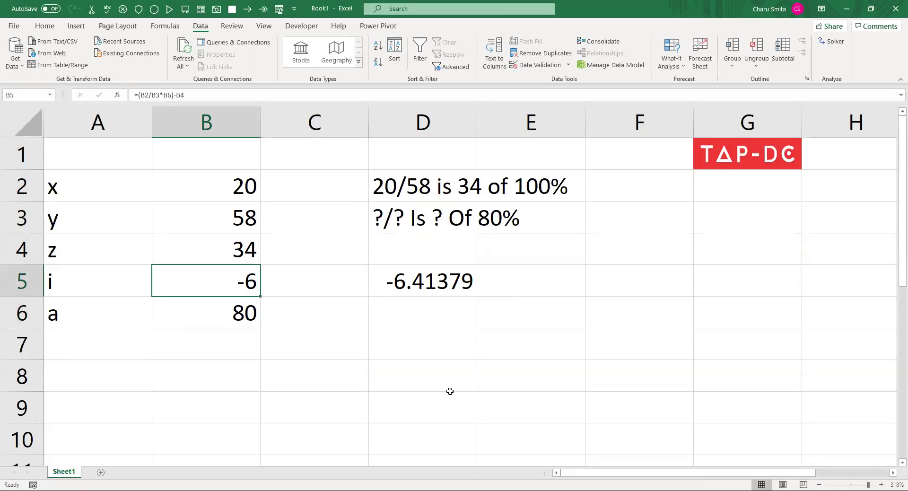
{"action": "key", "text": "Up"}
{"action": "key", "text": "Up"}
{"action": "key", "text": "Up"}
{"action": "key", "text": "Down"}
{"action": "key", "text": "Down"}
{"action": "key", "text": "Down"}
{"action": "key", "text": "Up"}
{"action": "key", "text": "Up"}
{"action": "key", "text": "Up"}
{"action": "key", "text": "shift+Down"}
{"action": "key", "text": "shift+Down"}
{"action": "key", "text": "shift+Down"}
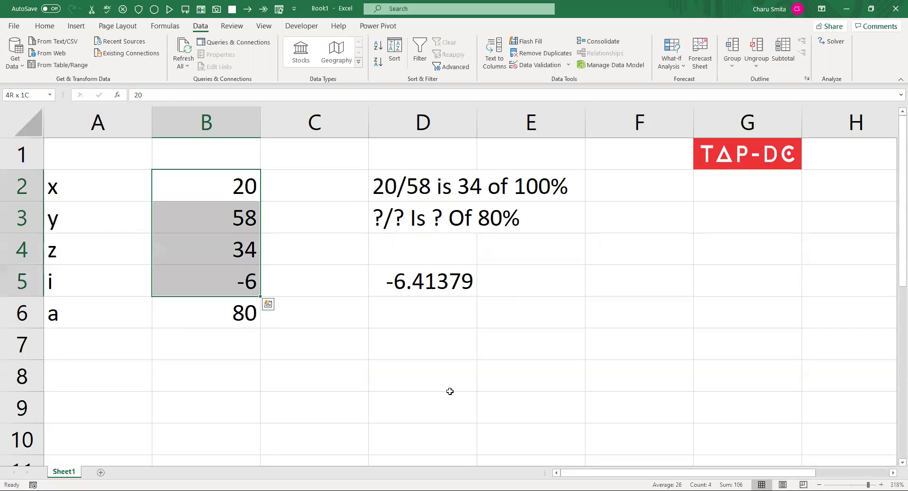
{"action": "key", "text": "Down"}
{"action": "key", "text": "Down"}
{"action": "key", "text": "Down"}
{"action": "key", "text": "Left"}
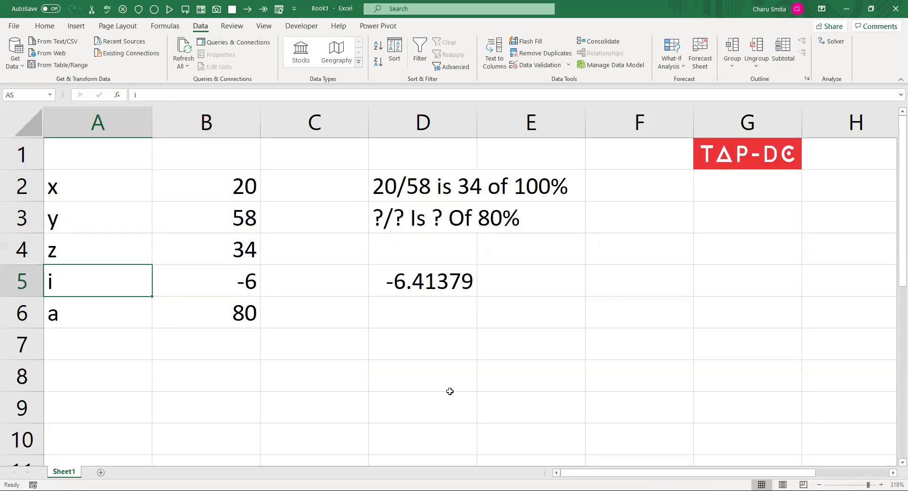
{"action": "key", "text": "Right"}
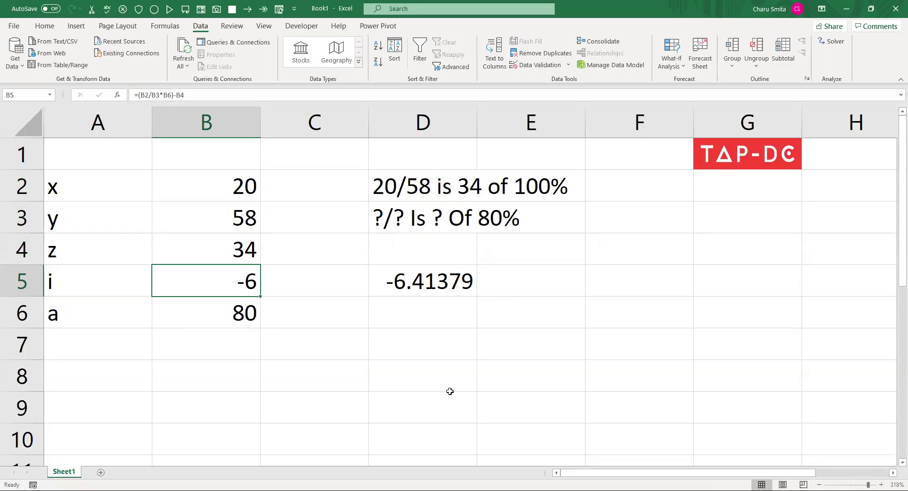
Delete the leftover -6.41379 copy from D5
{"action": "key", "text": "Right"}
{"action": "key", "text": "Right"}
{"action": "key", "text": "Delete"}
{"action": "key", "text": "Left"}
{"action": "key", "text": "Left"}
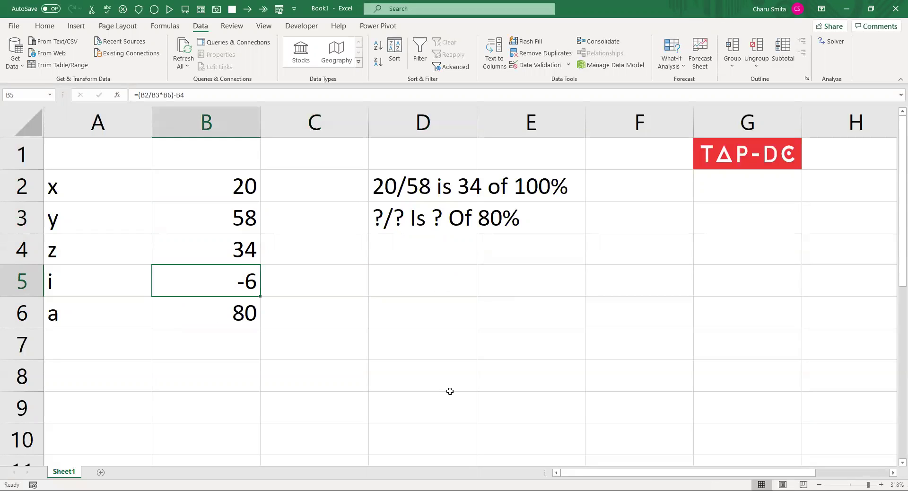
{"action": "key", "text": "Up"}
{"action": "key", "text": "Up"}
Enter x=2, y=3 and z=4 in B2:B4, giving i 49
{"action": "key", "text": "Up"}
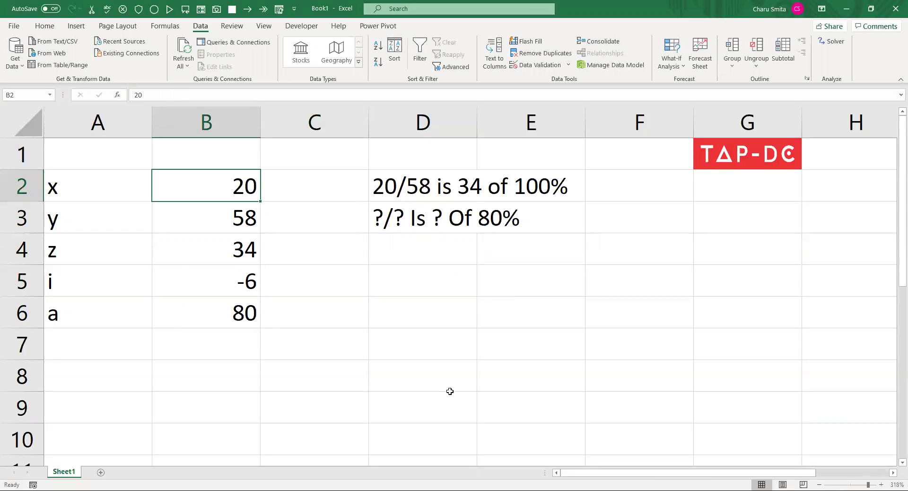
{"action": "type", "text": "2"}
{"action": "key", "text": "Return"}
{"action": "type", "text": "34"}
{"action": "key", "text": "Return"}
{"action": "key", "text": "Up"}
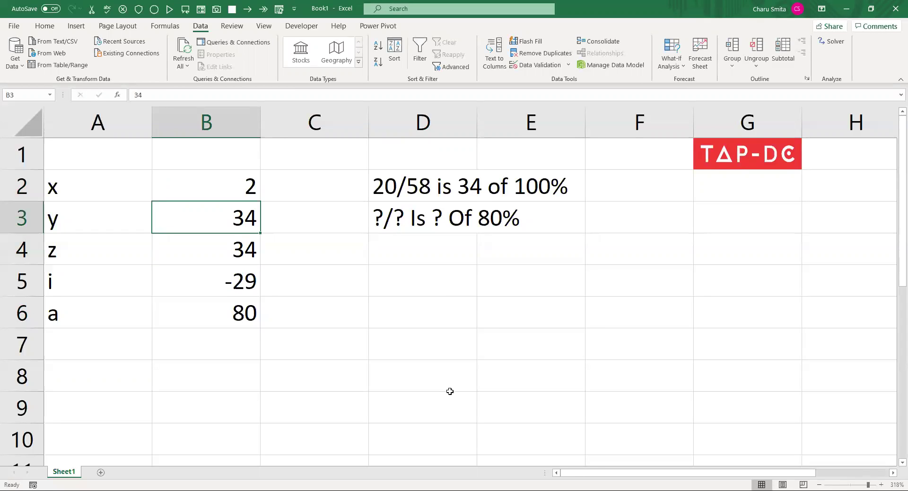
{"action": "type", "text": "3"}
{"action": "key", "text": "Return"}
{"action": "type", "text": "4"}
{"action": "key", "text": "Return"}
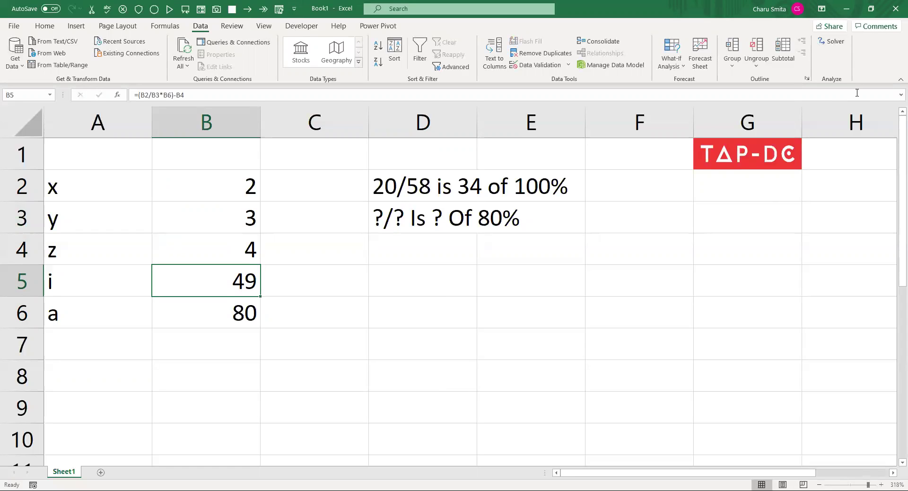
Open Solver and confirm objective $B$5 to value 0, varying $B$2:$B$4, no constraints
{"action": "left_click", "coordinate": [836, 41]}
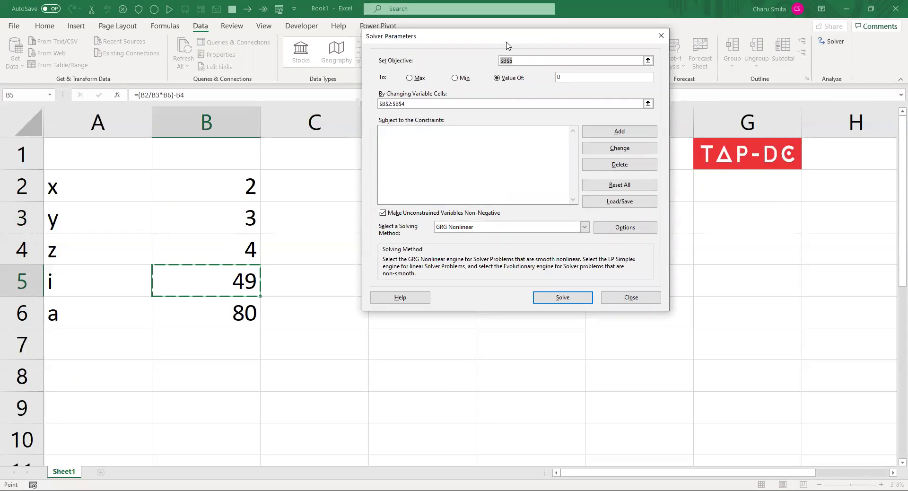
{"action": "left_click_drag", "start_coordinate": [506, 46], "coordinate": [458, 138]}
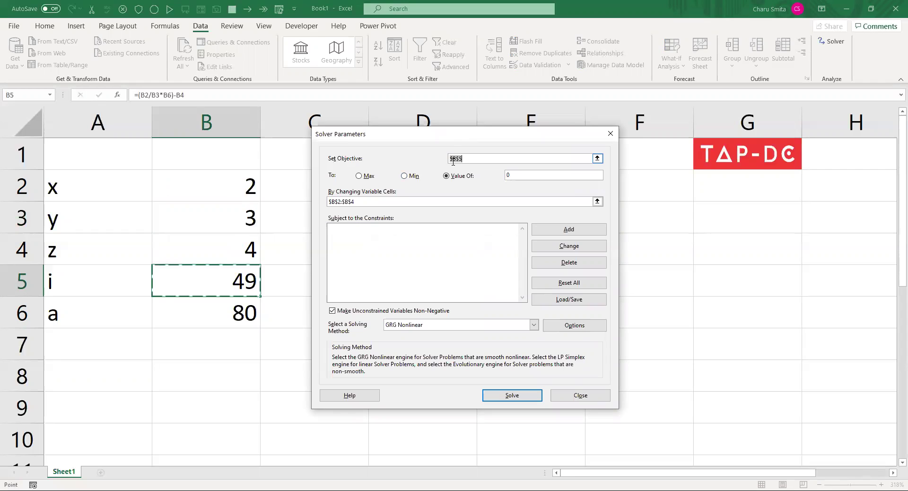
{"action": "left_click", "coordinate": [516, 174]}
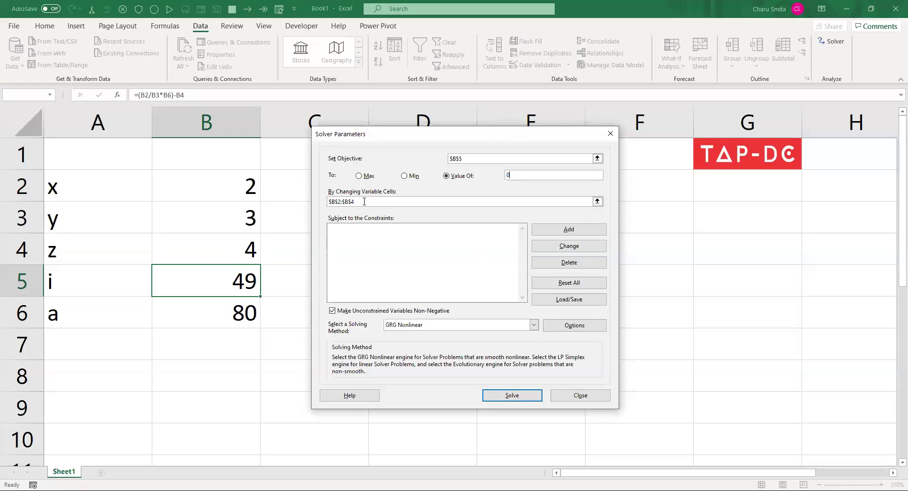
{"action": "left_click", "coordinate": [365, 203]}
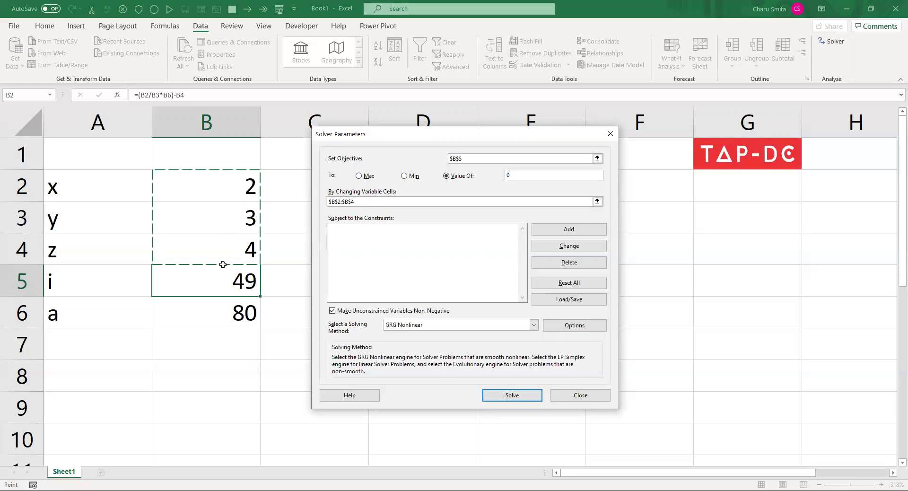
{"action": "left_click", "coordinate": [359, 232]}
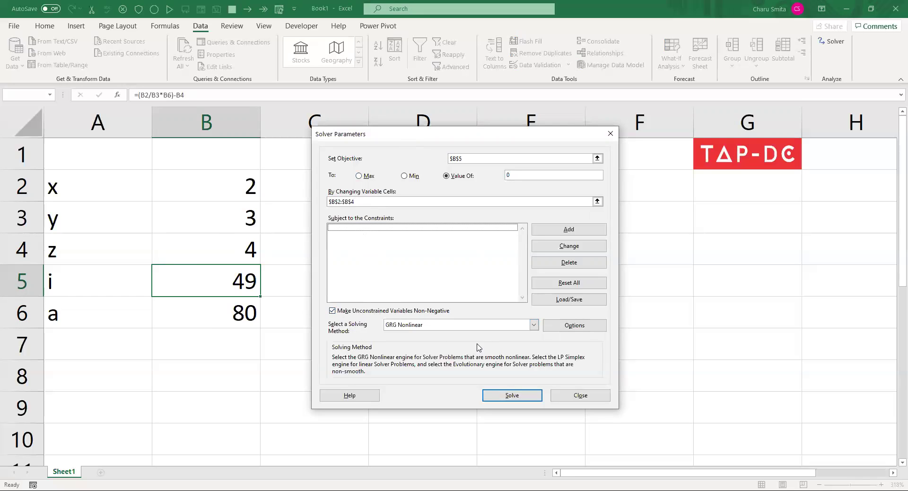
Solve, continuing past each trial solution, and keep the result x 0, y 4, z 4
{"action": "left_click", "coordinate": [500, 397]}
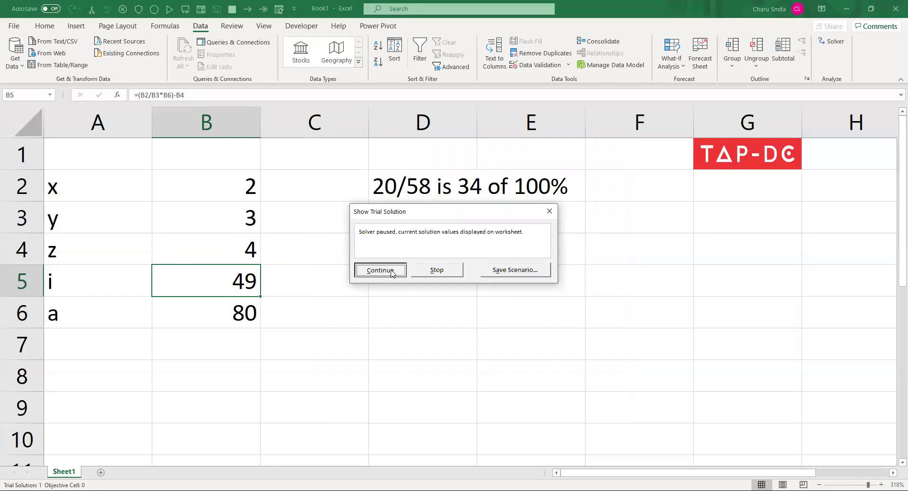
{"action": "left_click", "coordinate": [392, 273]}
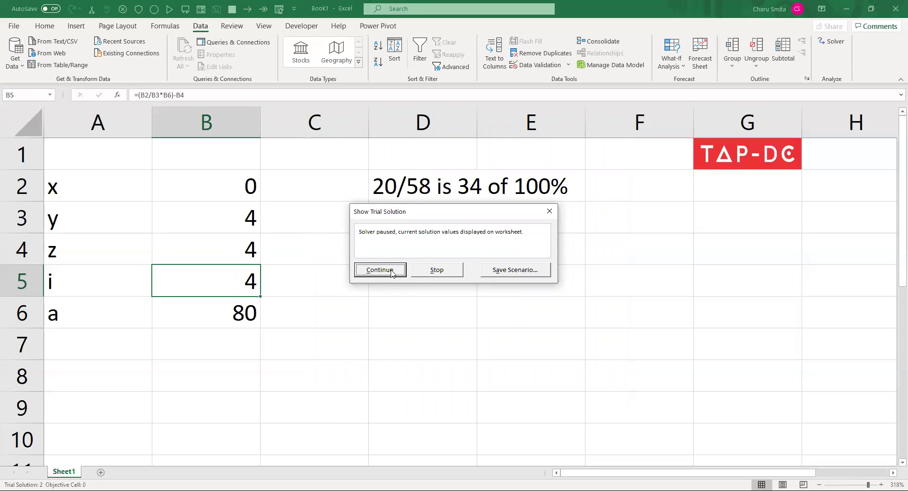
{"action": "left_click", "coordinate": [392, 273]}
{"action": "left_click", "coordinate": [390, 272]}
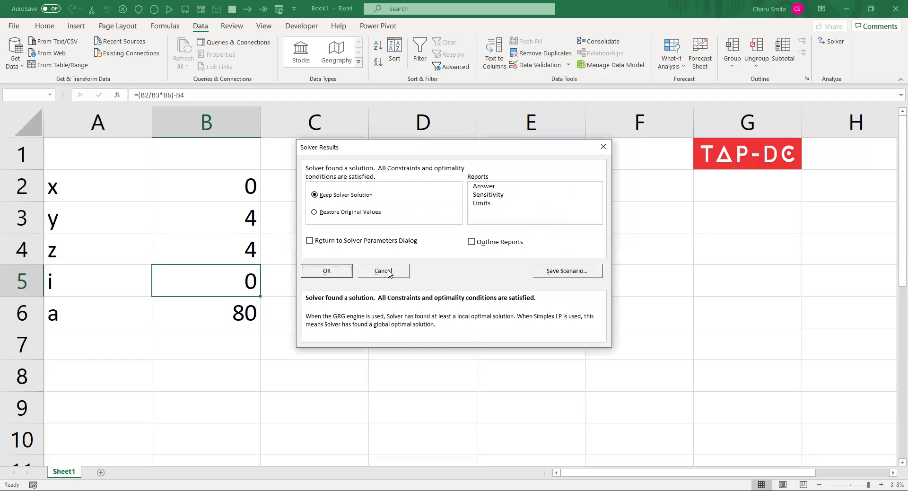
{"action": "left_click", "coordinate": [337, 274]}
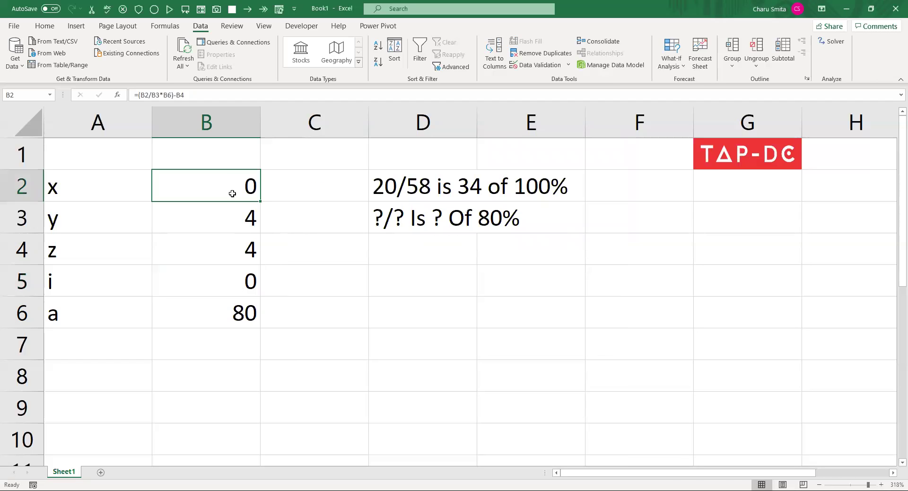
Check the i formula in B5 without changing it
{"action": "left_click_drag", "start_coordinate": [235, 185], "coordinate": [226, 285]}
{"action": "double_click", "coordinate": [227, 285]}
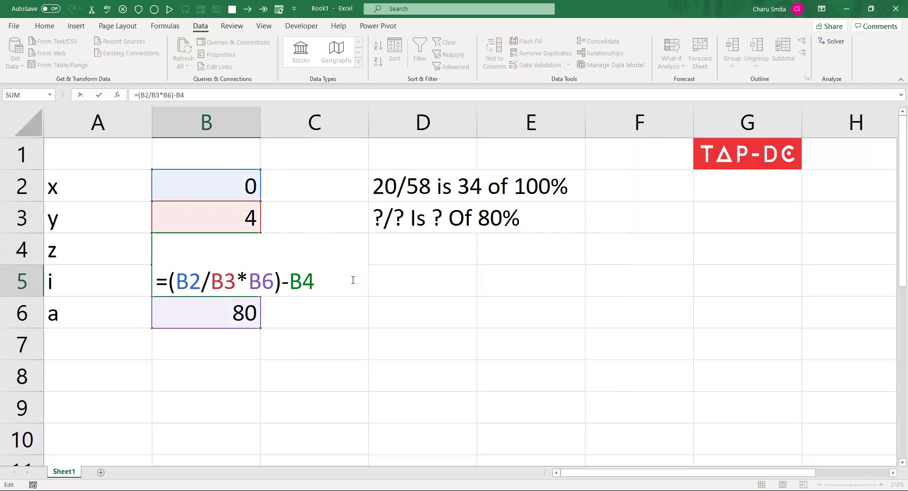
{"action": "key", "text": "Return"}
{"action": "key", "text": "Up"}
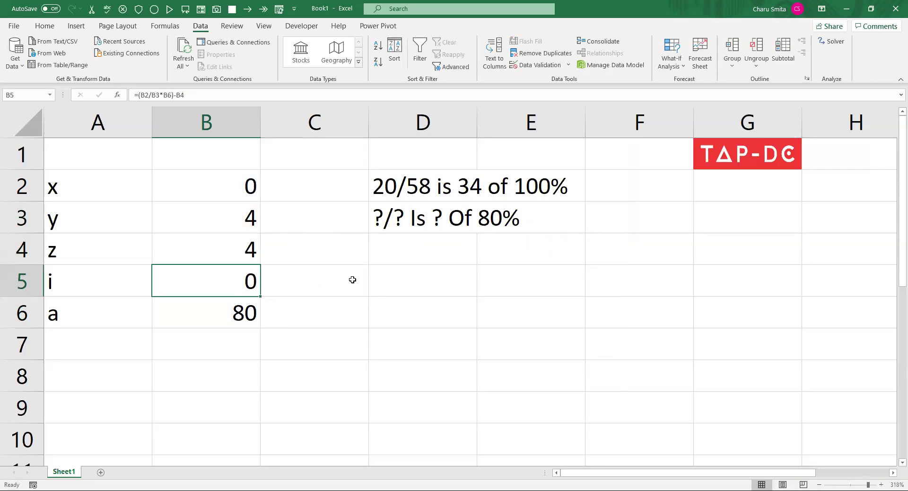
Enter starting values x=22, y=34 and z=34 in B2:B4, making i 18
{"action": "key", "text": "Up"}
{"action": "key", "text": "Up"}
{"action": "key", "text": "Up"}
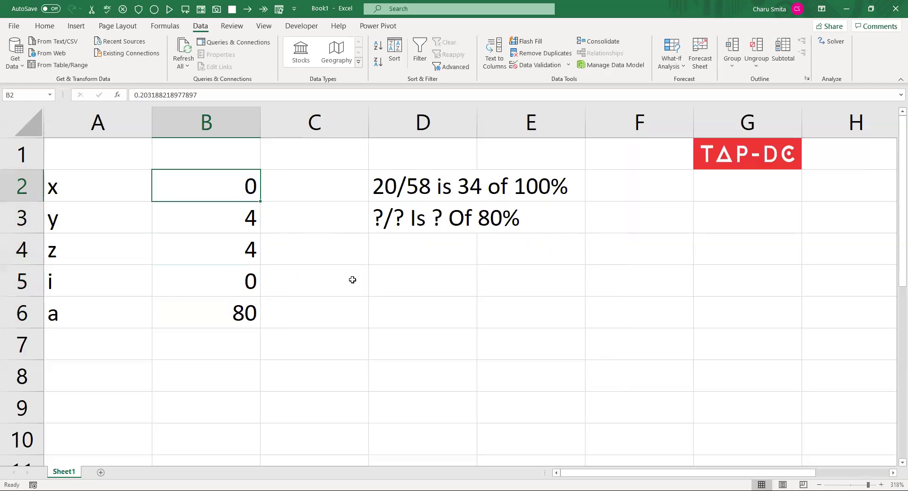
{"action": "type", "text": "22"}
{"action": "key", "text": "Return"}
{"action": "type", "text": "34"}
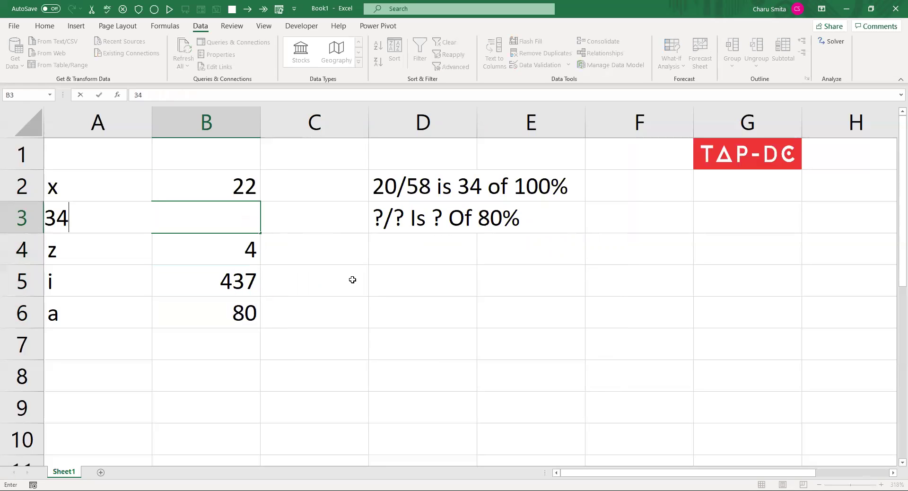
{"action": "key", "text": "Return"}
{"action": "type", "text": "34"}
{"action": "key", "text": "Return"}
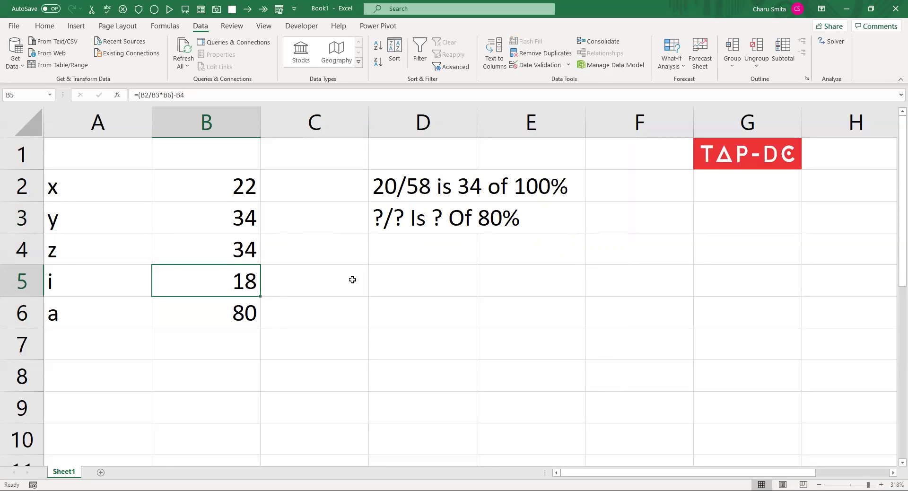
Turn off Show Iteration Results in Solver Options and solve from the new starting values
{"action": "left_click", "coordinate": [837, 42]}
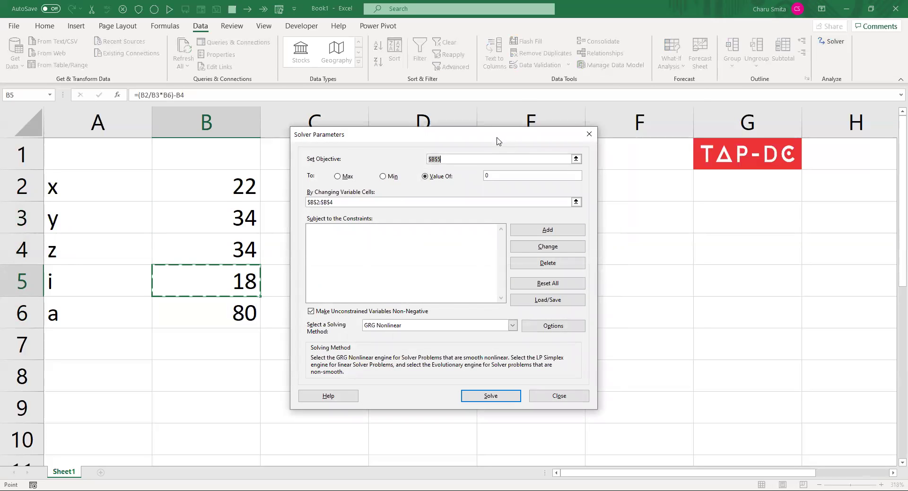
{"action": "left_click_drag", "start_coordinate": [496, 141], "coordinate": [595, 86]}
{"action": "left_click", "coordinate": [666, 275]}
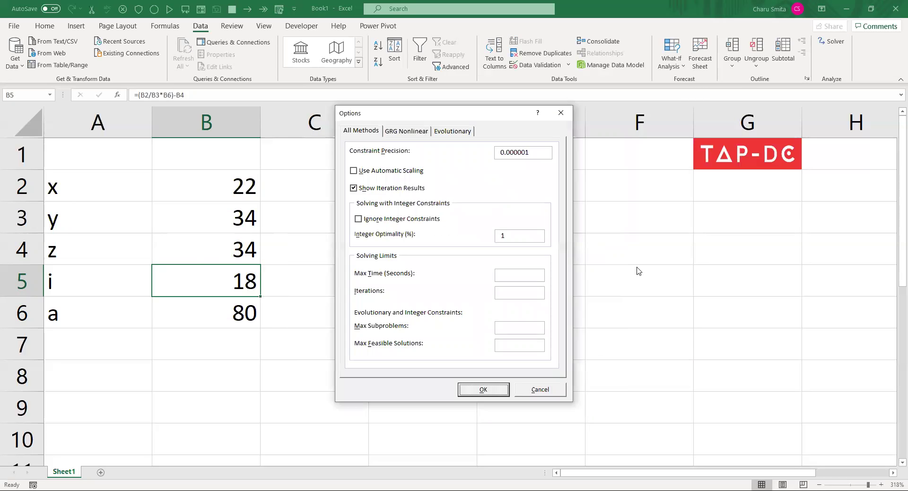
{"action": "left_click", "coordinate": [391, 189]}
{"action": "left_click", "coordinate": [483, 385]}
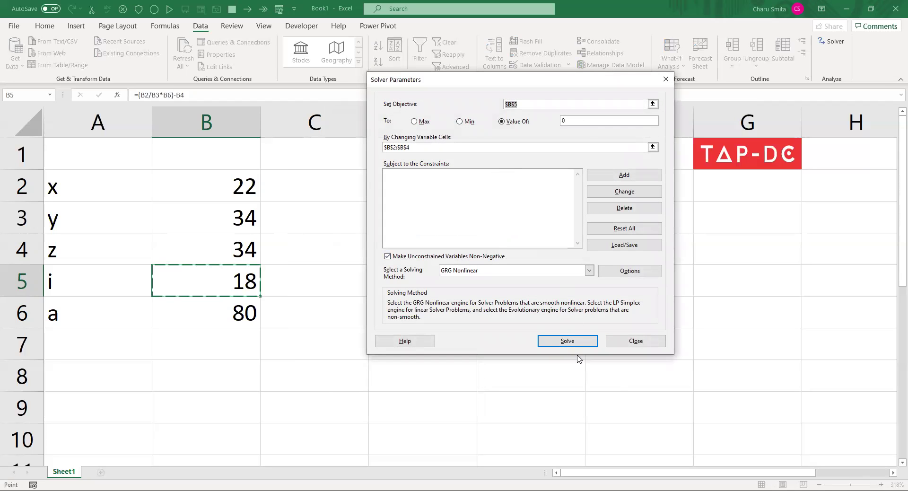
{"action": "left_click", "coordinate": [570, 341]}
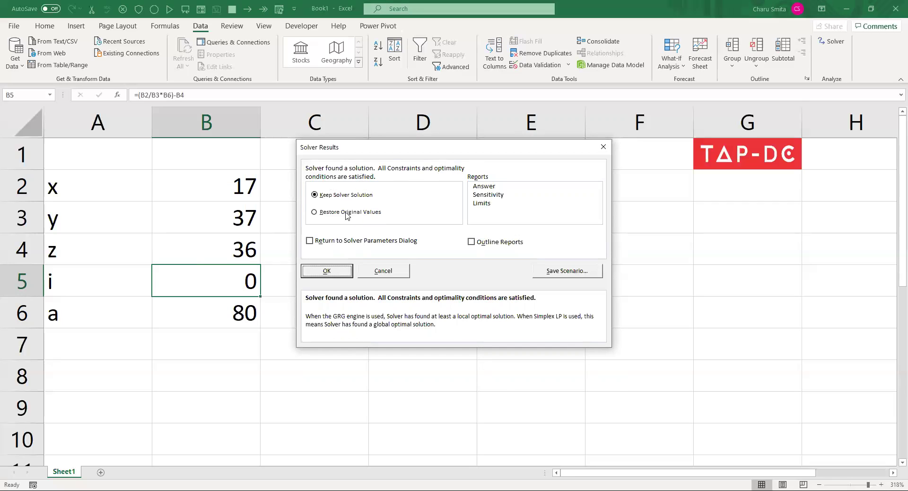
Keep the solution x=17, y=37, z=36 and type '17/37 is 36 of 80' into D5
{"action": "left_click", "coordinate": [322, 270]}
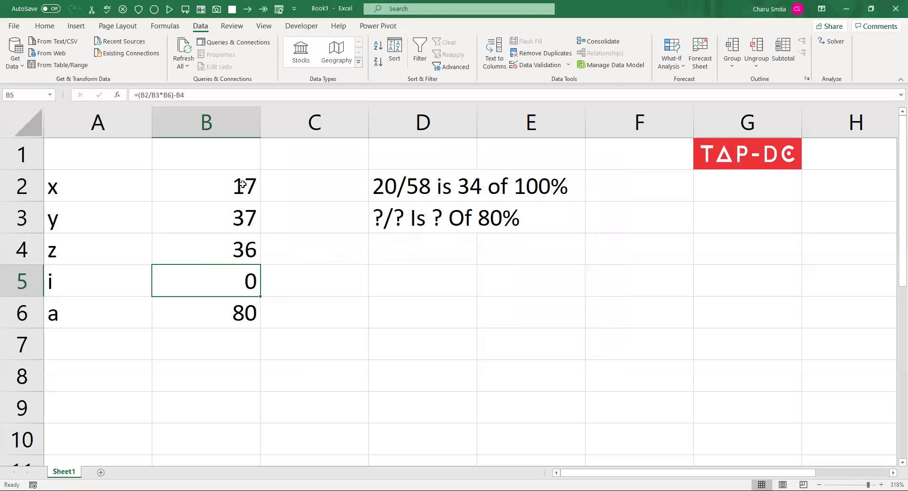
{"action": "left_click_drag", "start_coordinate": [242, 184], "coordinate": [240, 254]}
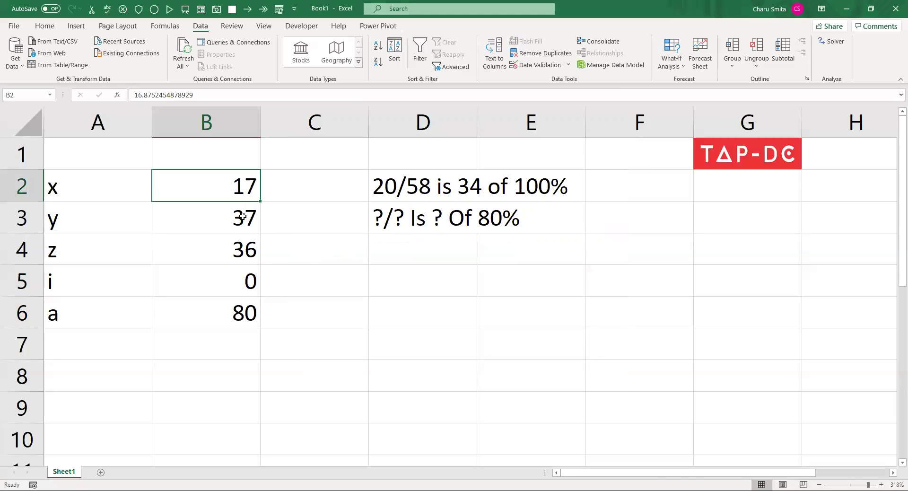
{"action": "left_click", "coordinate": [392, 263]}
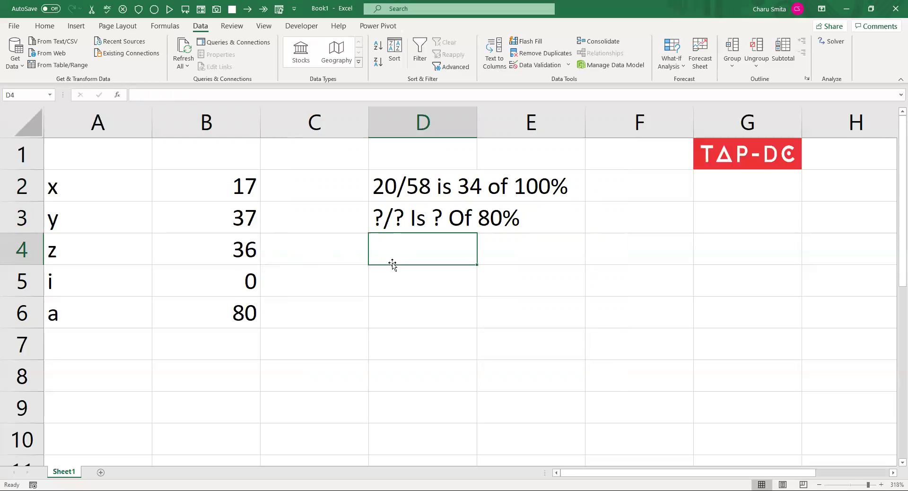
{"action": "left_click", "coordinate": [398, 274]}
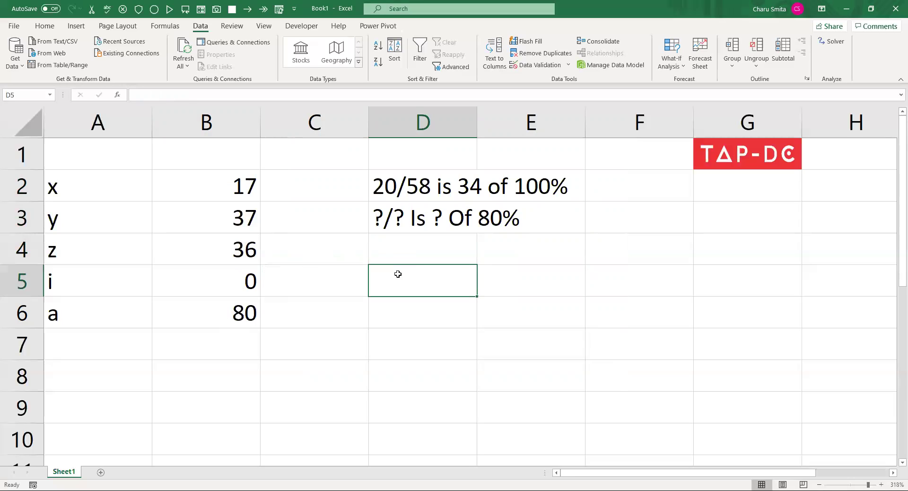
{"action": "type", "text": "17"}
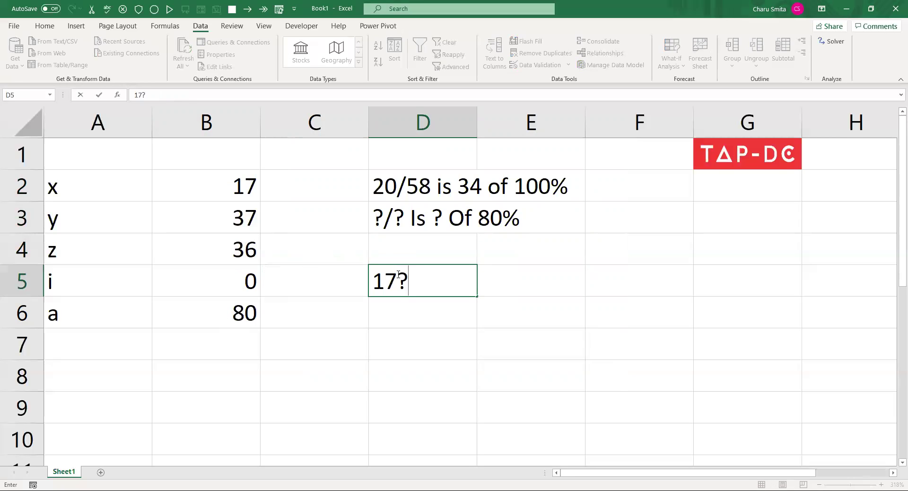
{"action": "type", "text": "/37"}
{"action": "type", "text": " is 36 "}
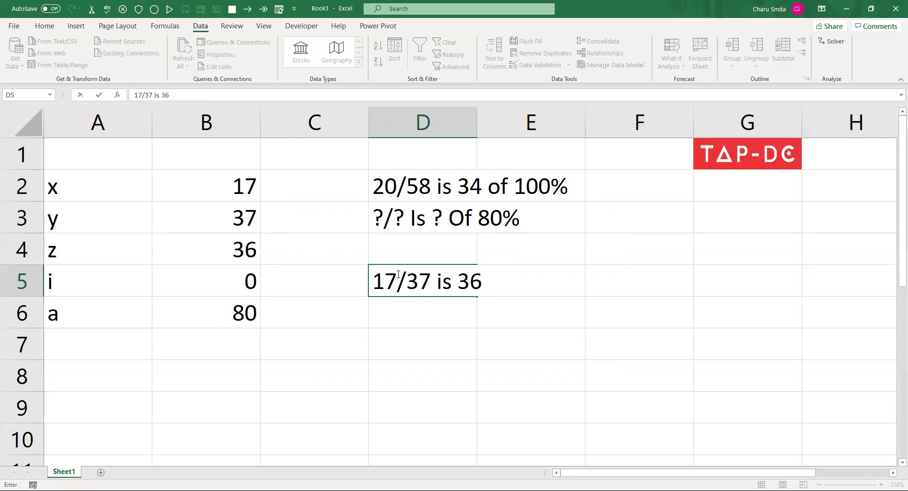
{"action": "type", "text": "of 80"}
{"action": "key", "text": "Return"}
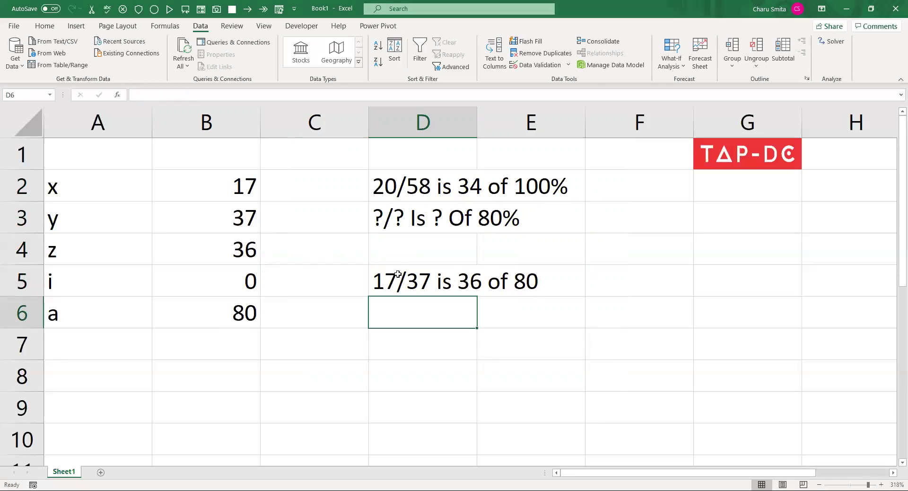